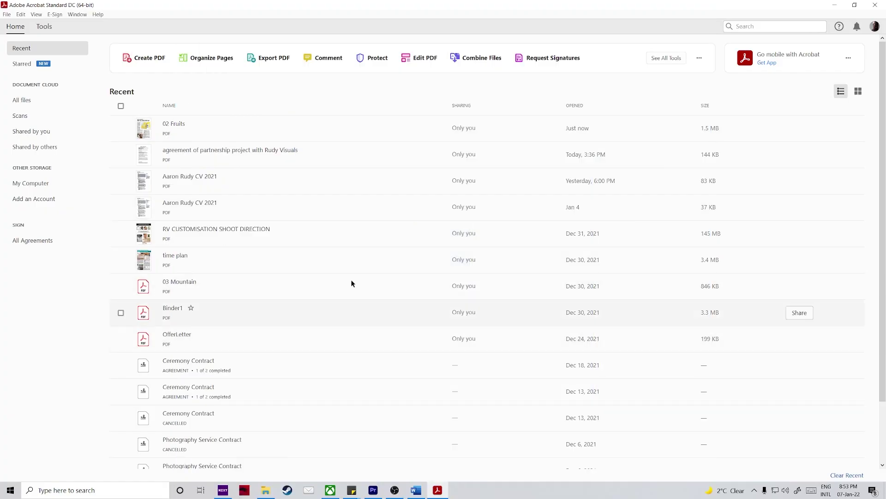
Step: Open 02 Fruits from Recent and bring up its Print dialog via File > Print
{"action": "left_click", "coordinate": [171, 125]}
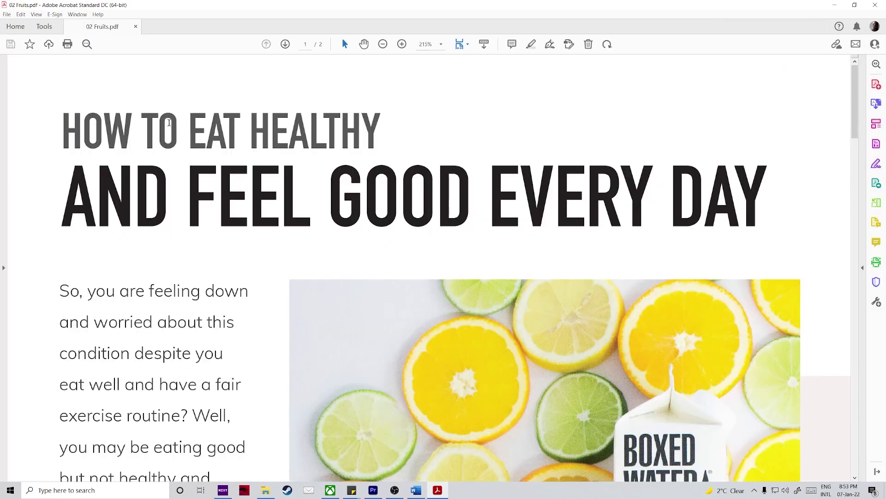
{"action": "left_click", "coordinate": [68, 45]}
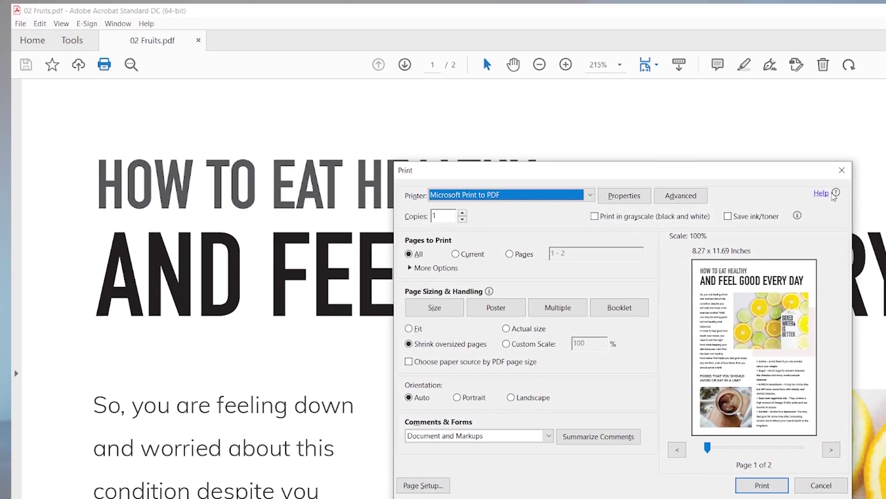
{"action": "key", "text": "Escape"}
{"action": "left_click", "coordinate": [21, 24]}
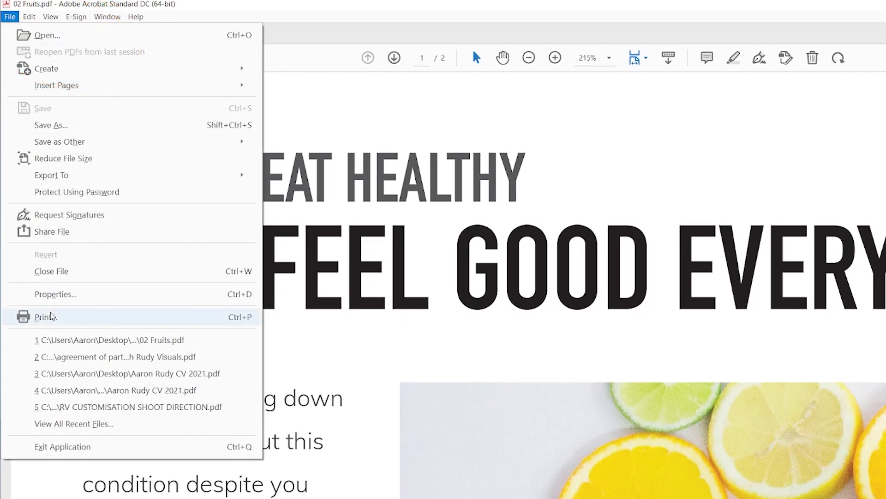
{"action": "left_click", "coordinate": [52, 316]}
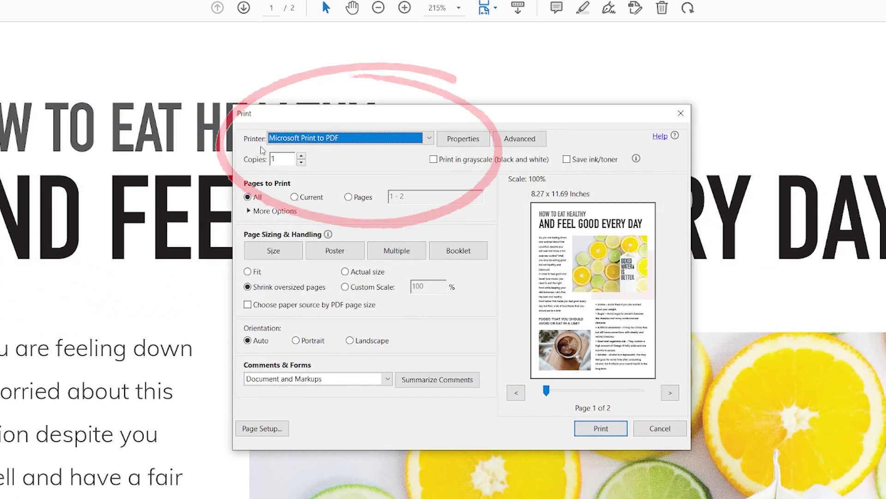
Step: Select Microsoft Print to PDF as the printer and open Page Setup
{"action": "left_click", "coordinate": [428, 139]}
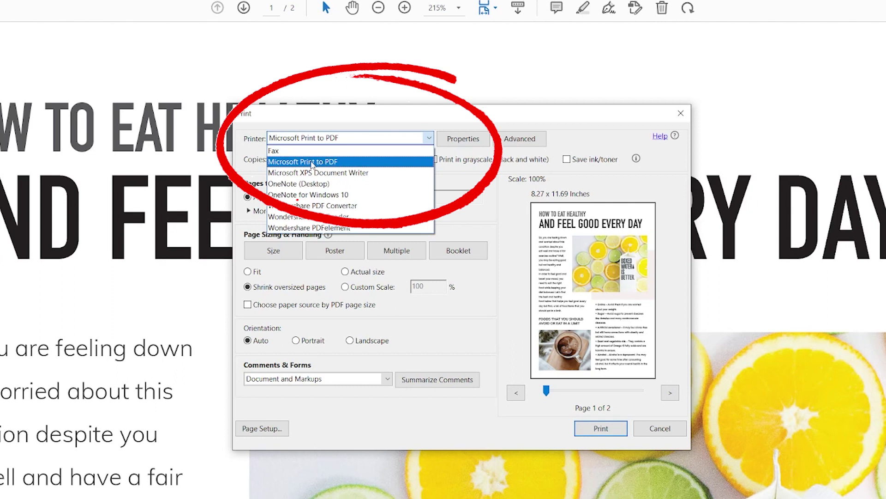
{"action": "left_click", "coordinate": [312, 163]}
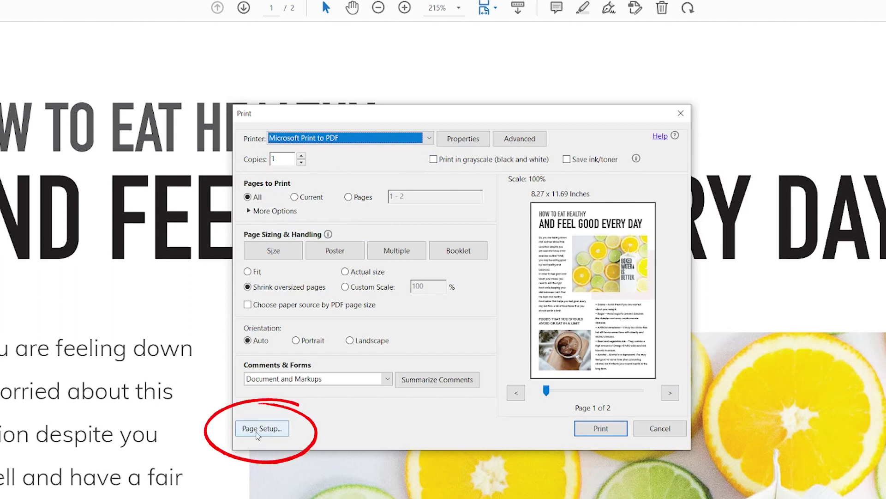
{"action": "left_click", "coordinate": [260, 429]}
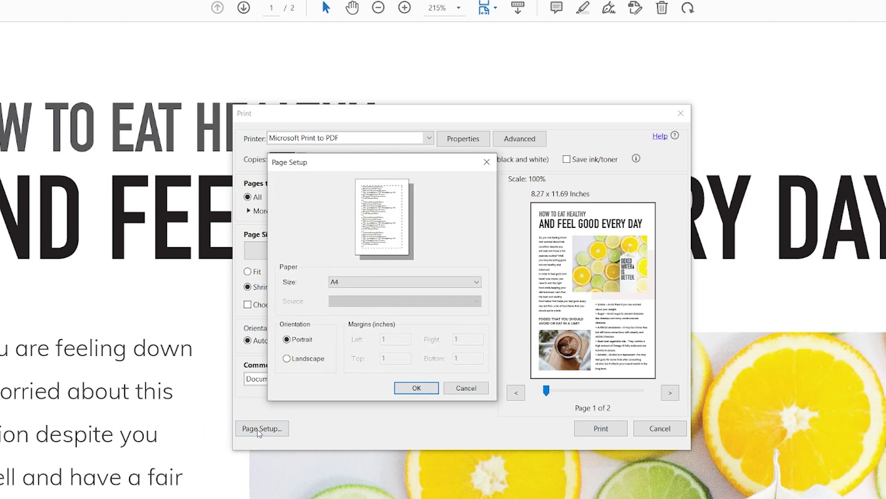
Step: Keep A4 as the paper size and confirm the page setup
{"action": "left_click", "coordinate": [355, 281]}
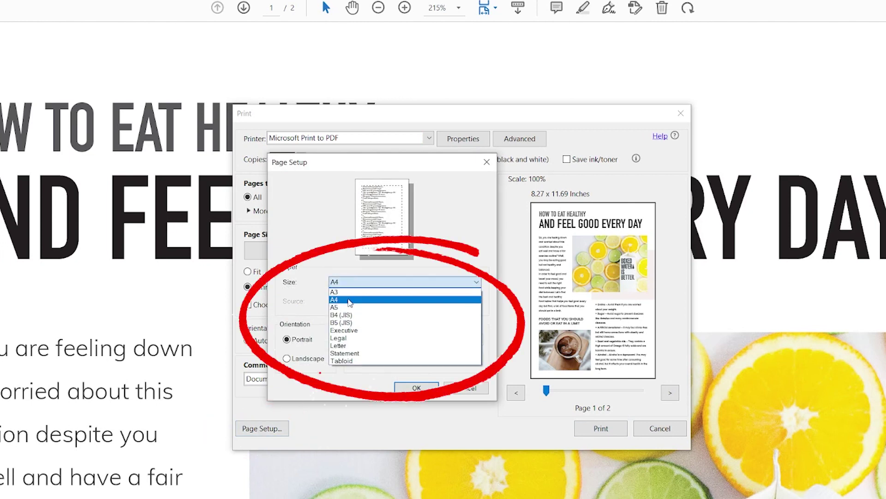
{"action": "left_click", "coordinate": [350, 300]}
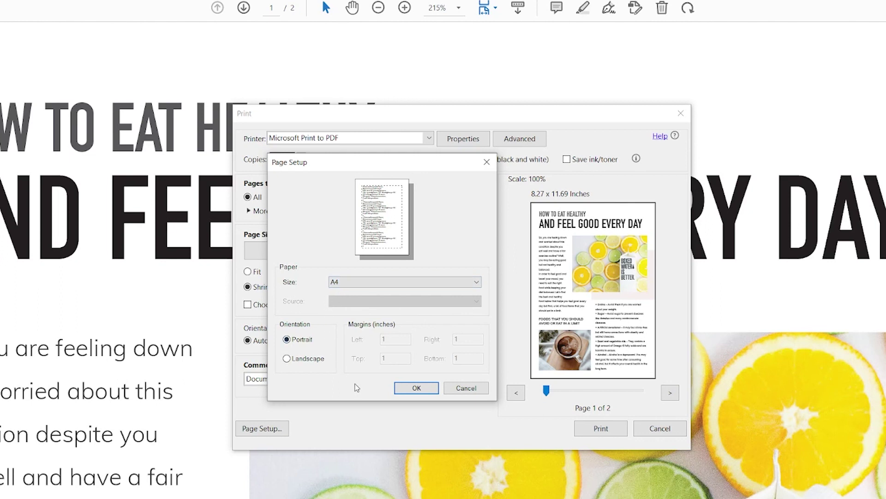
{"action": "left_click", "coordinate": [408, 387]}
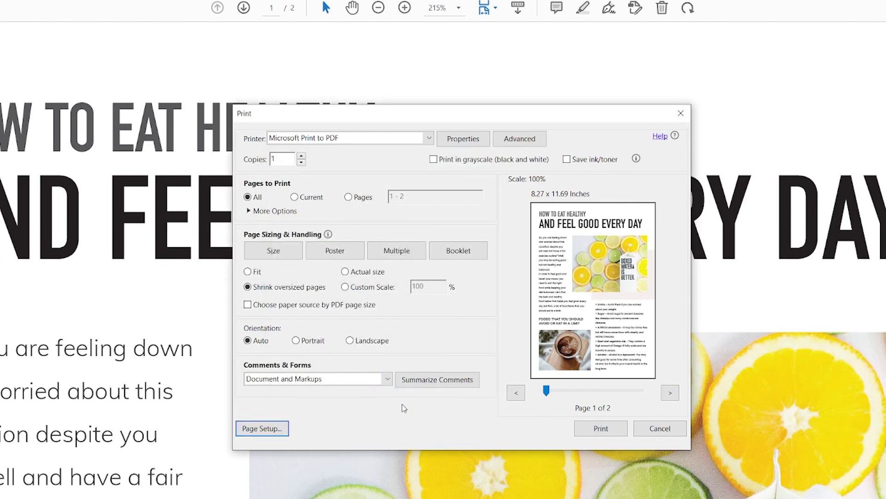
Step: Print the document to a PDF named save1 on the Desktop
{"action": "left_click", "coordinate": [597, 428]}
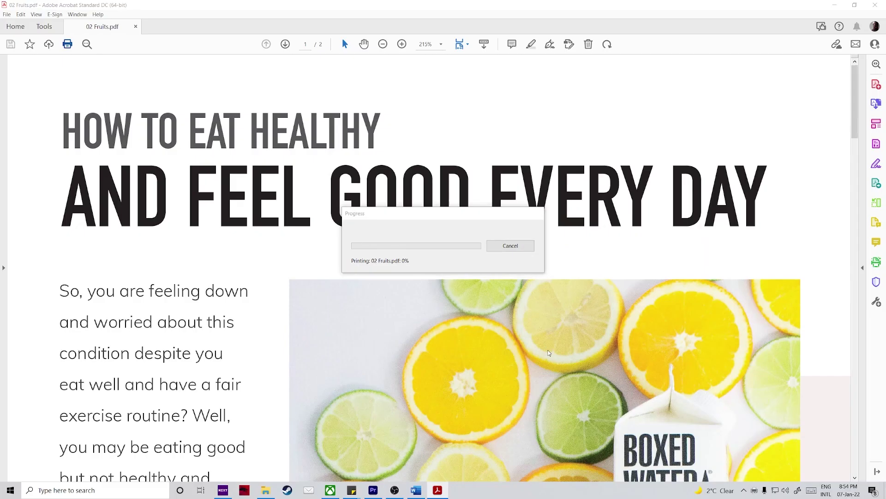
{"action": "left_click", "coordinate": [378, 322]}
{"action": "type", "text": "save1"}
{"action": "left_click", "coordinate": [674, 456]}
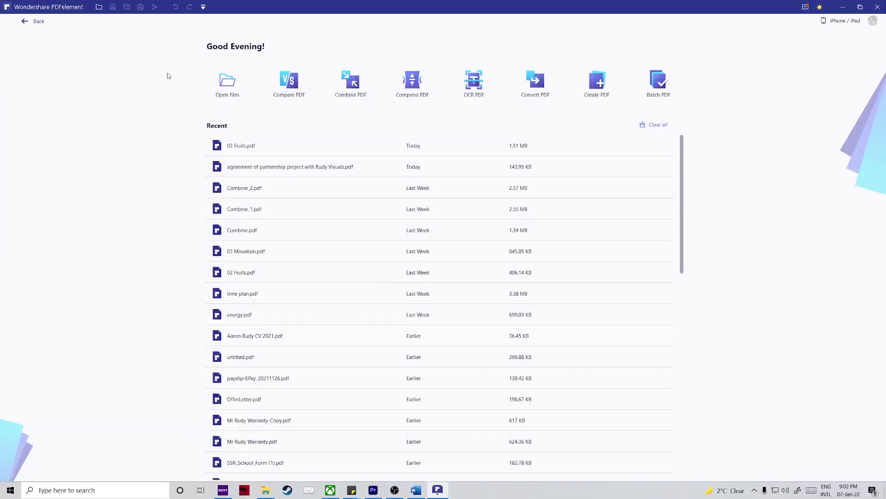
Step: Open 02 Fruits.pdf in PDFelement and bring up its Print dialog
{"action": "left_click", "coordinate": [223, 89]}
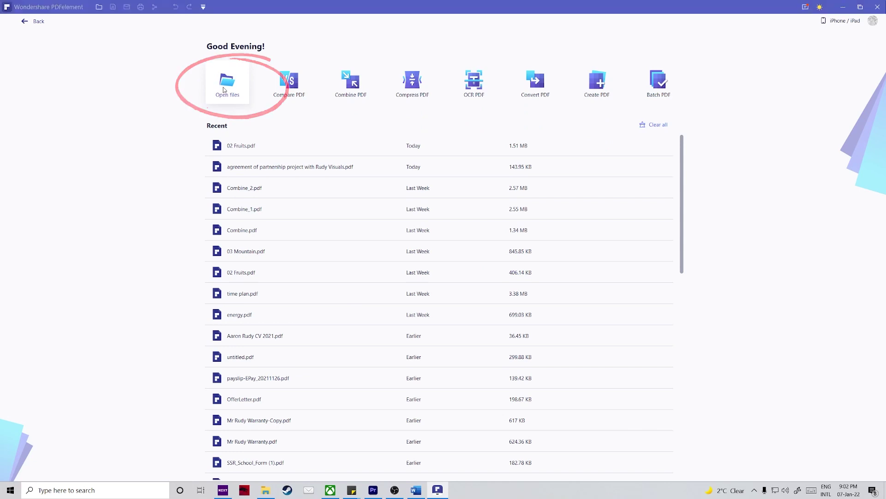
{"action": "double_click", "coordinate": [150, 74]}
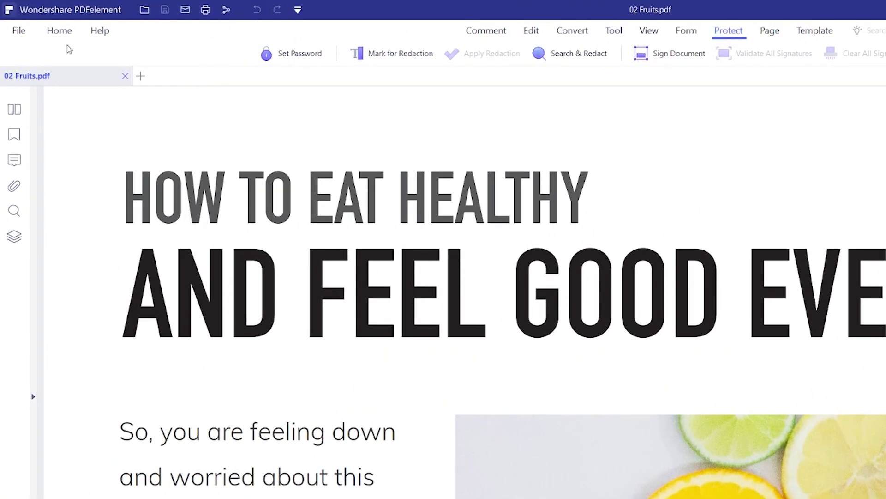
{"action": "left_click", "coordinate": [22, 33]}
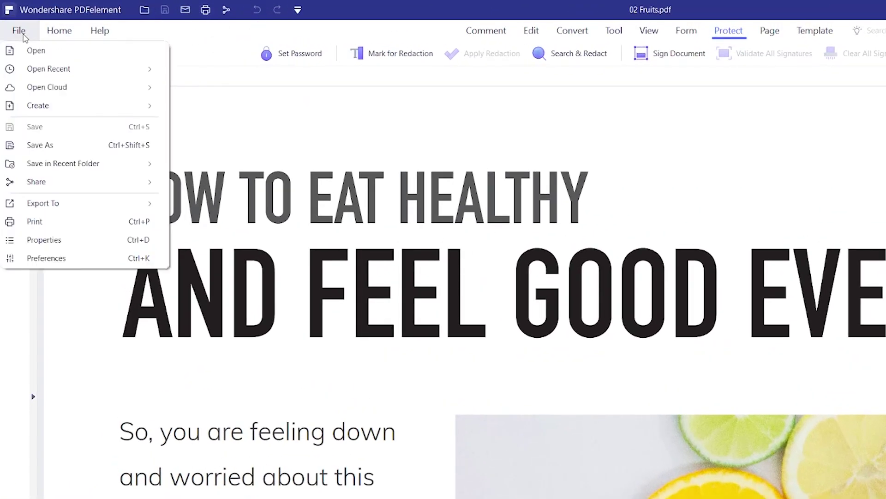
{"action": "left_click", "coordinate": [60, 227]}
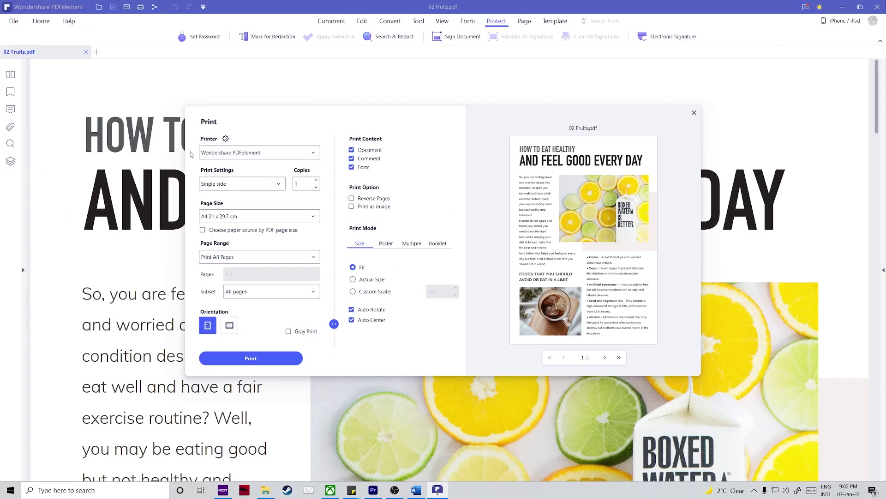
Step: Choose the Wondershare PDFelement printer with A4 21 x 29.7 cm page size
{"action": "left_click", "coordinate": [236, 153]}
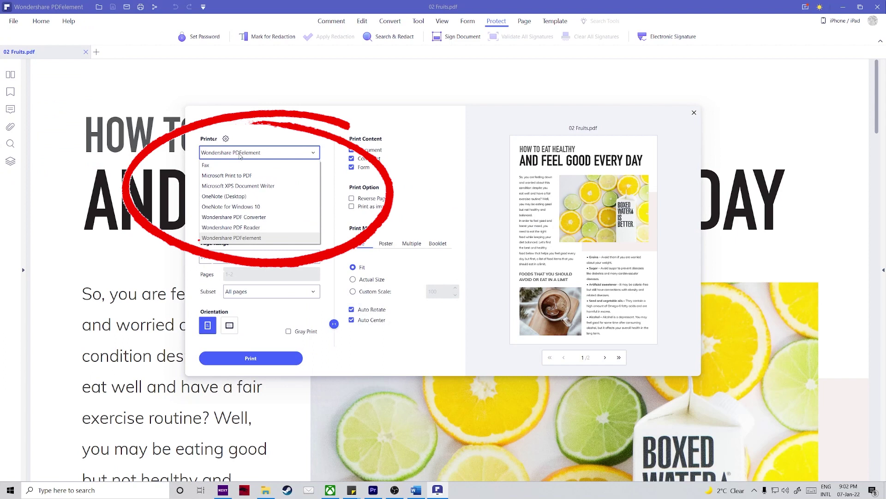
{"action": "left_click", "coordinate": [229, 238]}
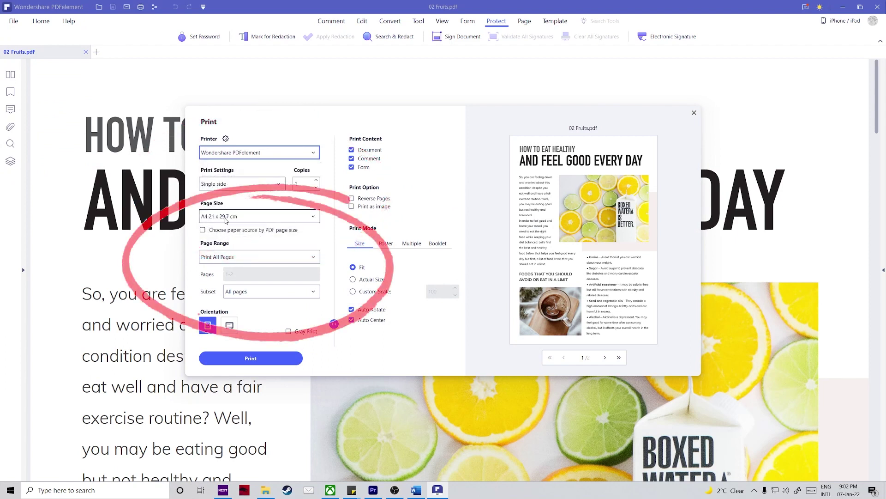
{"action": "left_click", "coordinate": [227, 218]}
{"action": "scroll", "coordinate": [223, 239], "scroll_direction": "down", "scroll_amount": 1}
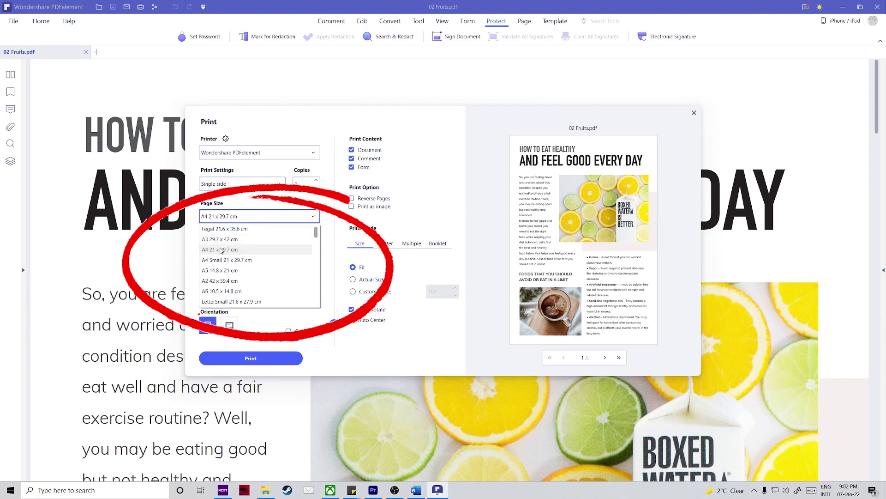
{"action": "left_click", "coordinate": [220, 249]}
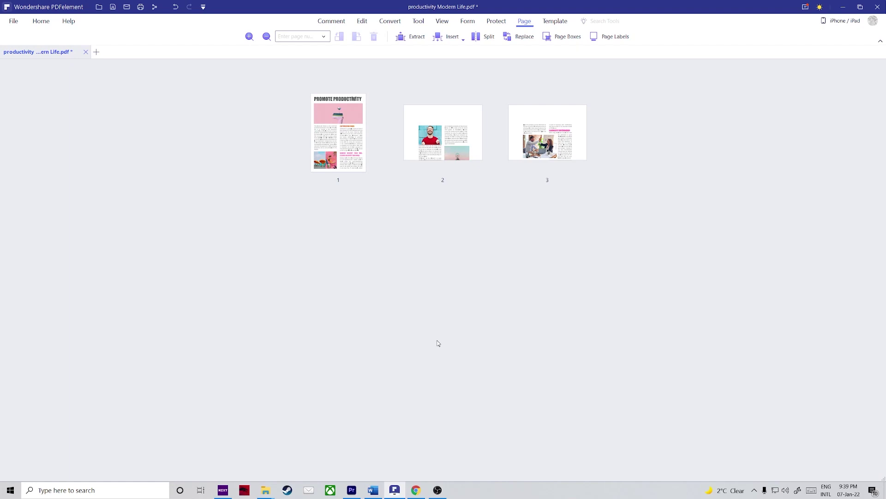
Step: Switch productivity Modern Life.pdf to the Page view showing its three page thumbnails
{"action": "mouse_move", "coordinate": [323, 117]}
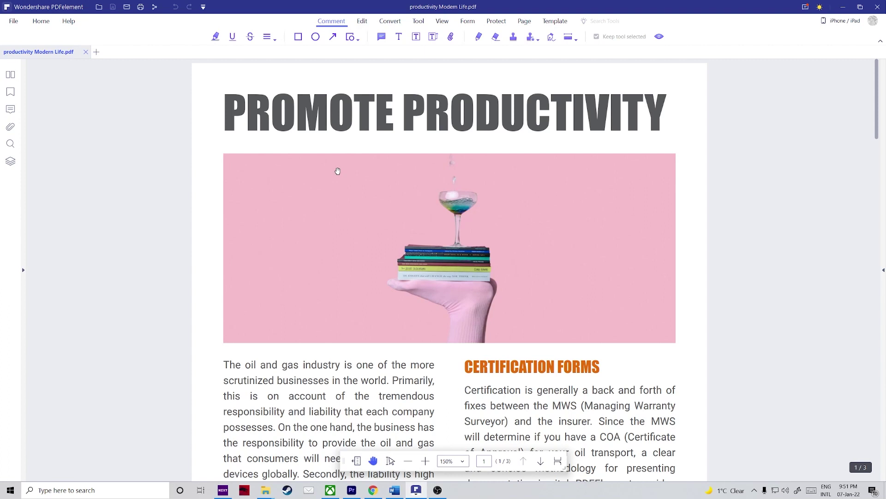
{"action": "left_click", "coordinate": [526, 22]}
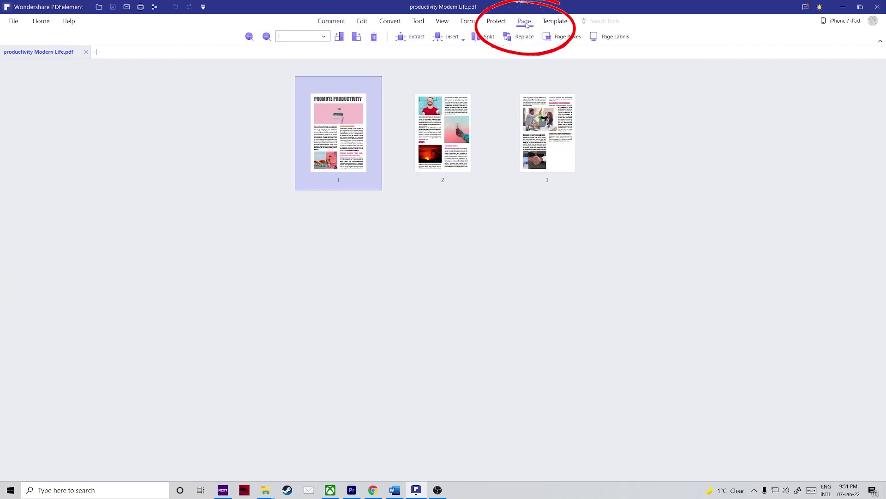
Step: Open the Set page size settings and limit the page range to page 1
{"action": "left_click", "coordinate": [557, 41]}
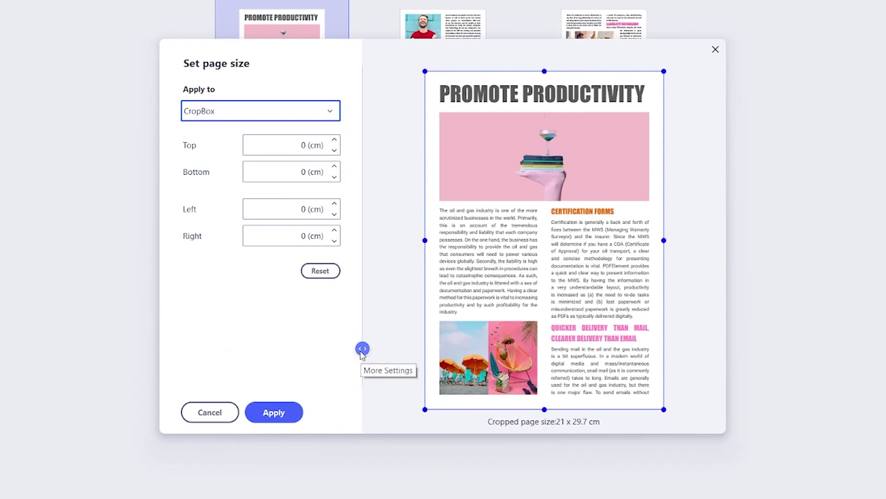
{"action": "left_click", "coordinate": [363, 349]}
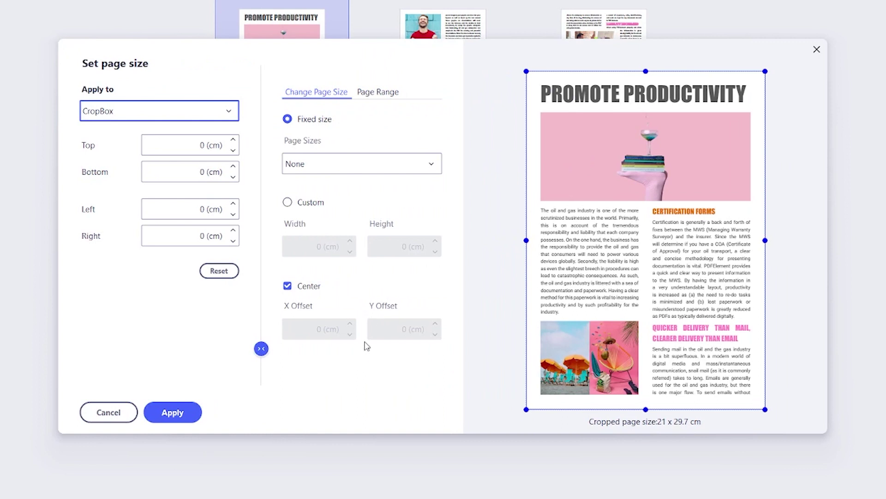
{"action": "left_click", "coordinate": [379, 94]}
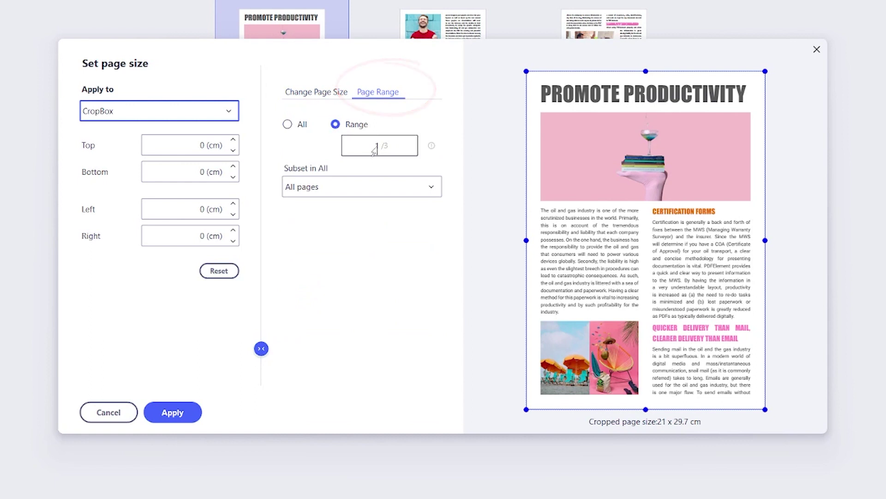
{"action": "left_click", "coordinate": [397, 143]}
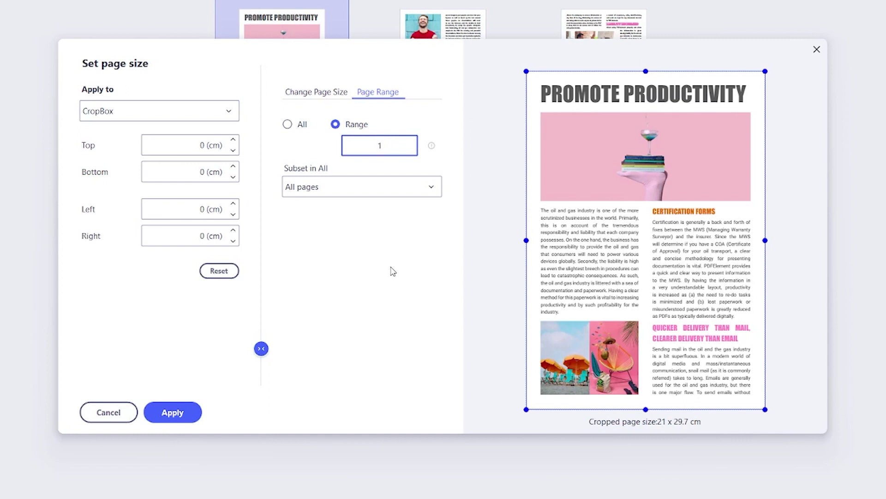
Step: Review the fixed page sizes and apply the CropBox page-size change
{"action": "left_click", "coordinate": [329, 94]}
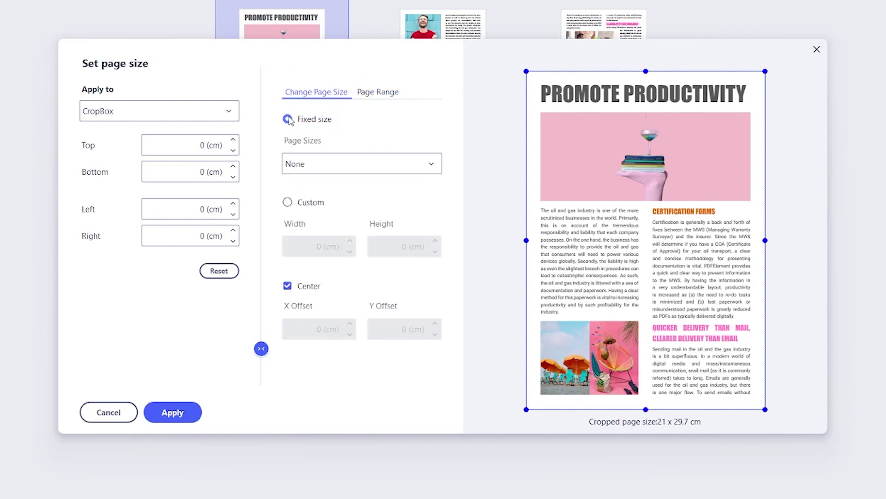
{"action": "left_click", "coordinate": [313, 164]}
{"action": "scroll", "coordinate": [306, 251], "scroll_direction": "down", "scroll_amount": 5}
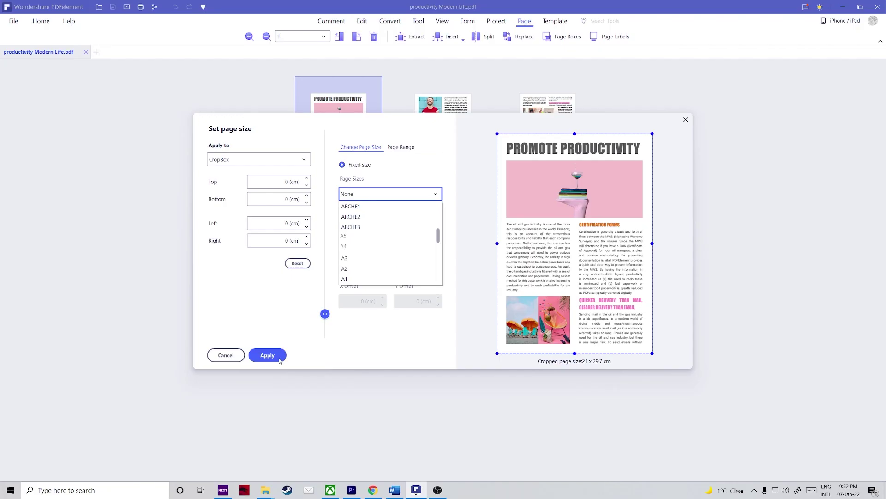
{"action": "left_click", "coordinate": [188, 413]}
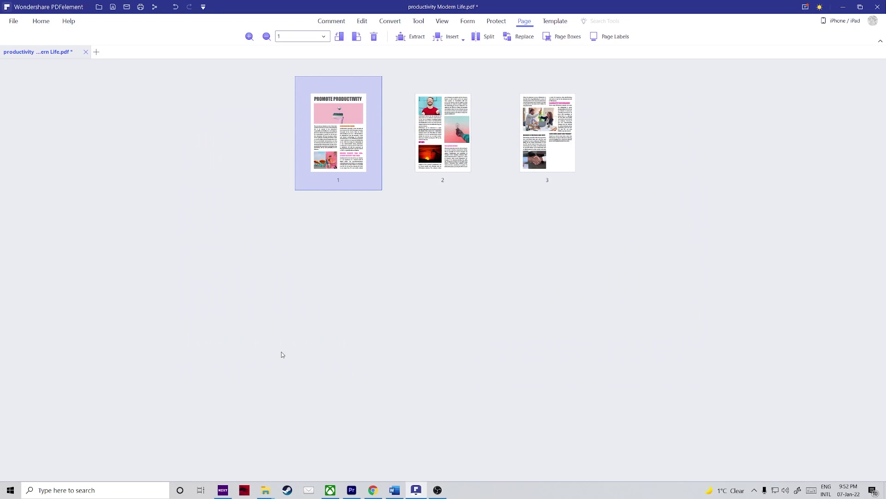
{"action": "left_click", "coordinate": [14, 21]}
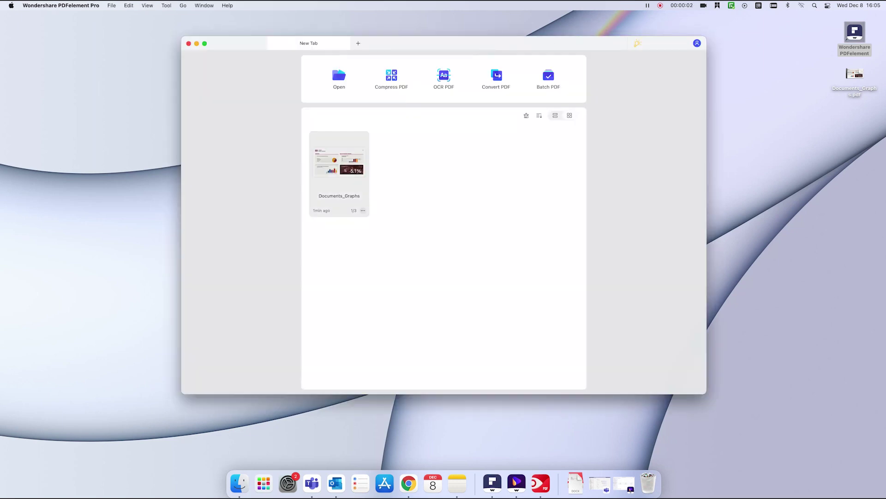
Step: Open Documents_Graphs on the Mac and view the Paper Size options in its print settings
{"action": "left_click", "coordinate": [339, 173]}
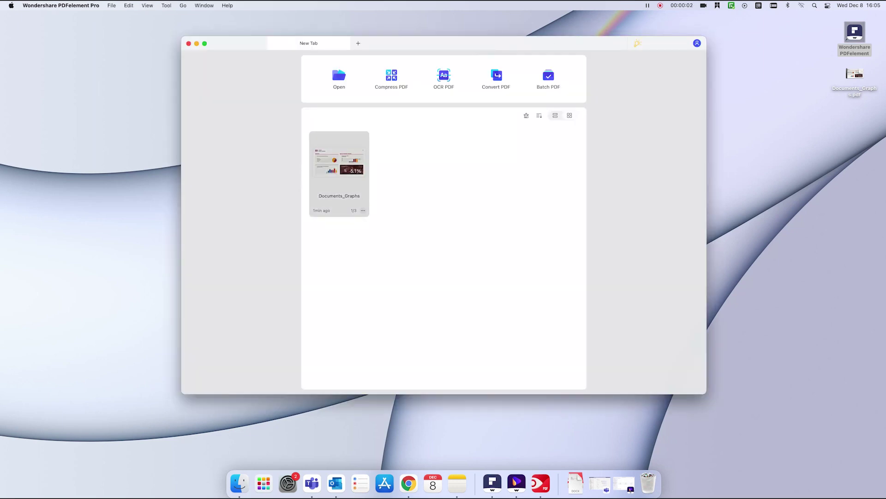
{"action": "left_click", "coordinate": [112, 6]}
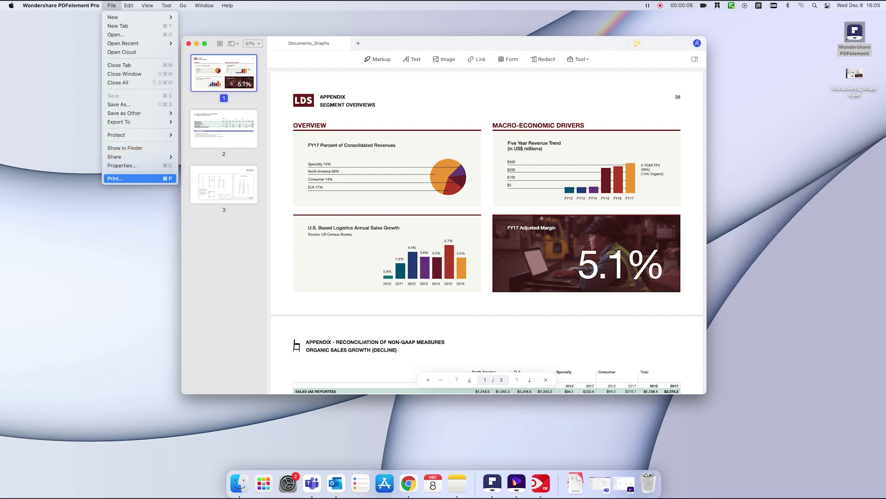
{"action": "left_click", "coordinate": [115, 178]}
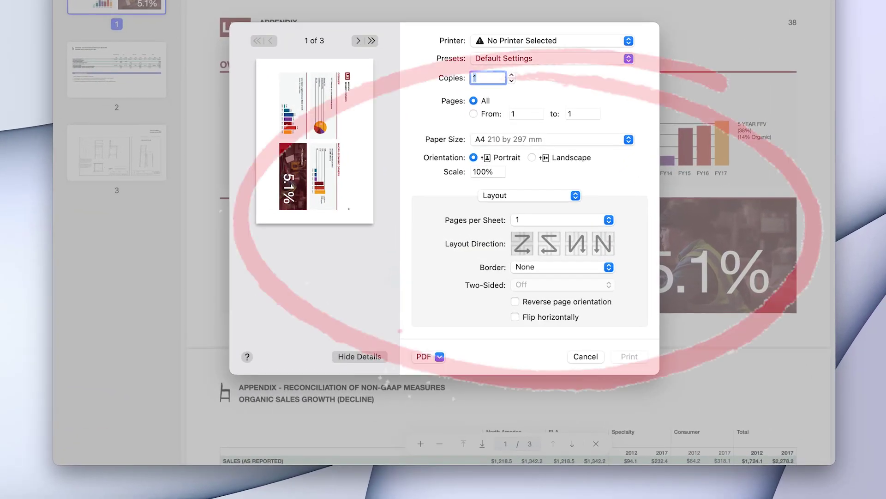
{"action": "left_click", "coordinate": [552, 139]}
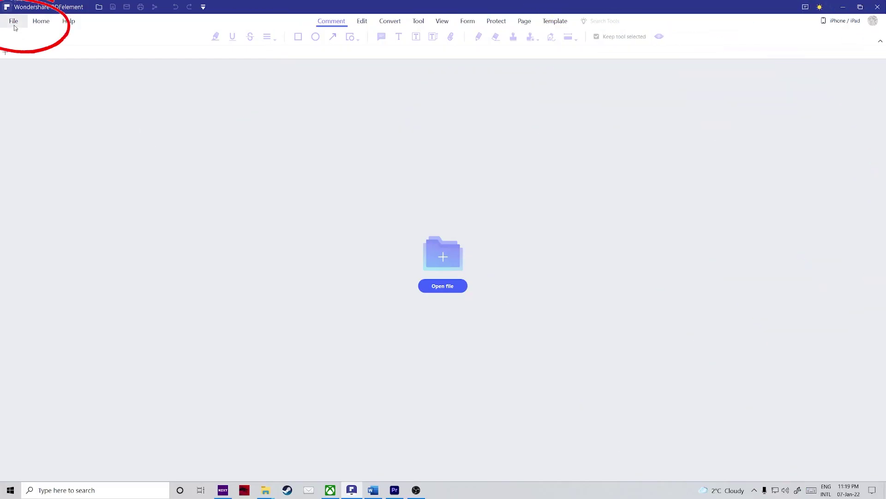
Step: Open productivity Modern Life.pdf from the PDF Files folder via File > Open
{"action": "left_click", "coordinate": [13, 25]}
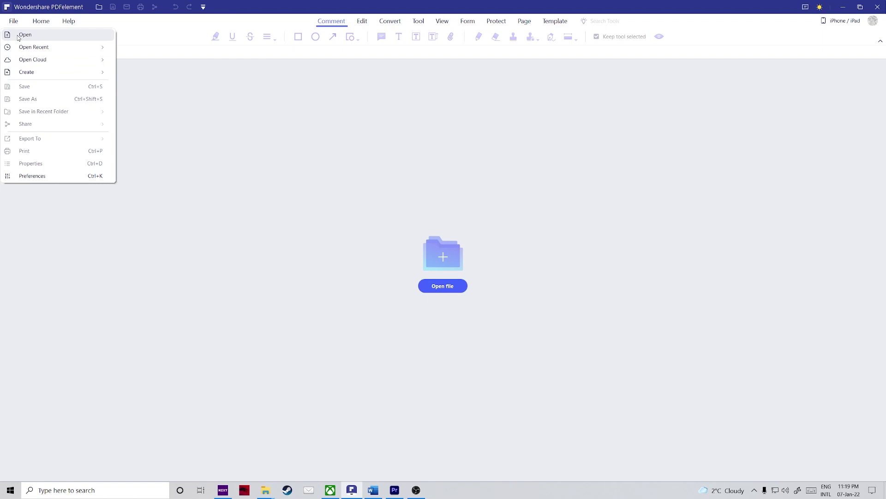
{"action": "left_click", "coordinate": [25, 34]}
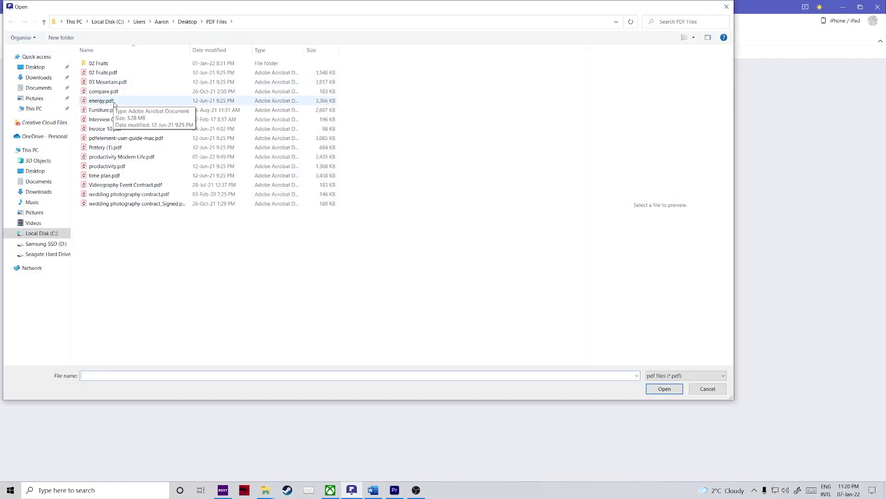
{"action": "double_click", "coordinate": [122, 157]}
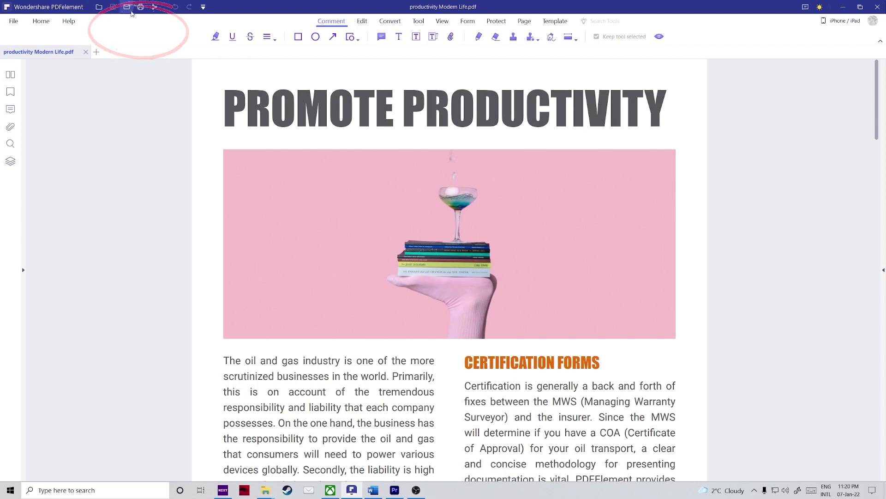
{"action": "left_click", "coordinate": [13, 21]}
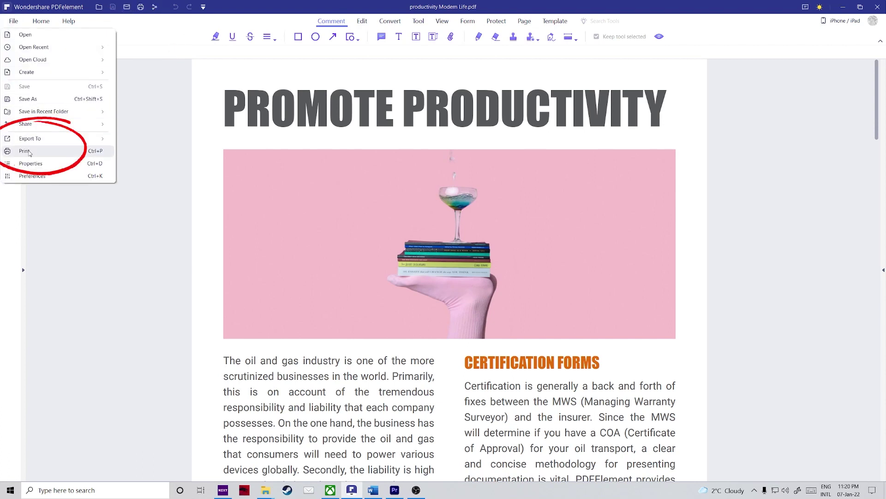
Step: Select the Wondershare PDFelement printer in the Print dialog and open its Document Properties
{"action": "left_click", "coordinate": [25, 150]}
{"action": "left_click", "coordinate": [307, 152]}
{"action": "left_click", "coordinate": [303, 169]}
{"action": "left_click", "coordinate": [303, 152]}
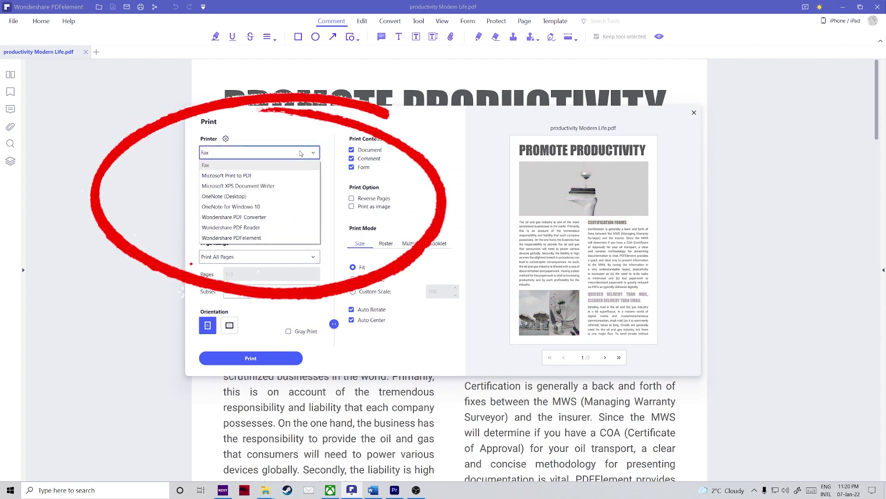
{"action": "left_click", "coordinate": [255, 238]}
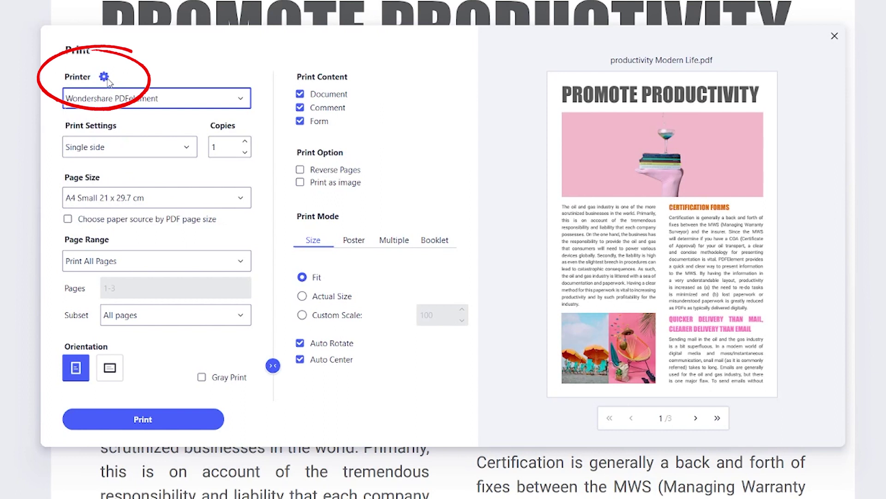
{"action": "left_click", "coordinate": [104, 77]}
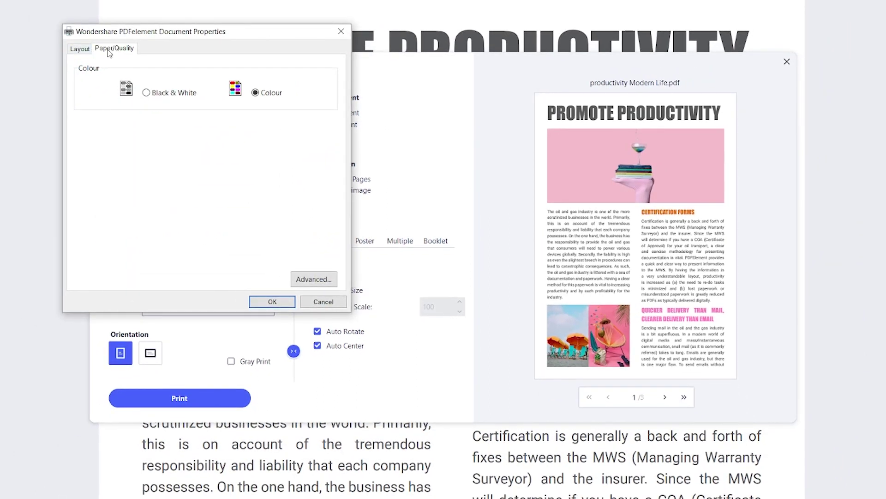
Step: In the advanced printer options, choose PostScript Custom Page Size as the paper size
{"action": "left_click", "coordinate": [311, 279]}
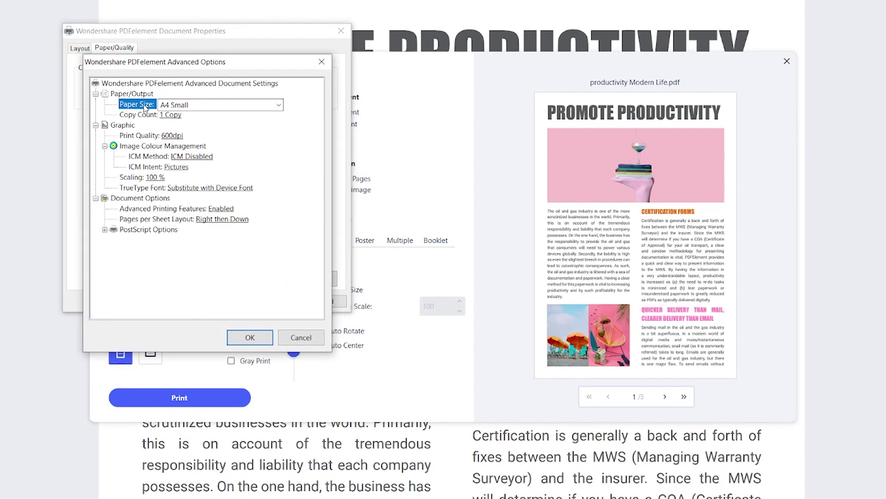
{"action": "left_click", "coordinate": [202, 105]}
{"action": "left_click_drag", "start_coordinate": [278, 153], "coordinate": [276, 297]}
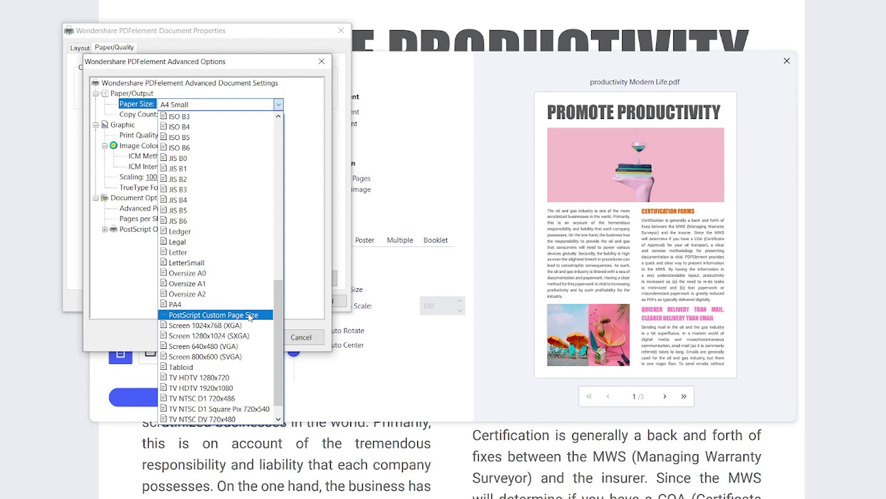
{"action": "left_click", "coordinate": [249, 316]}
{"action": "left_click", "coordinate": [235, 105]}
{"action": "left_click", "coordinate": [239, 109]}
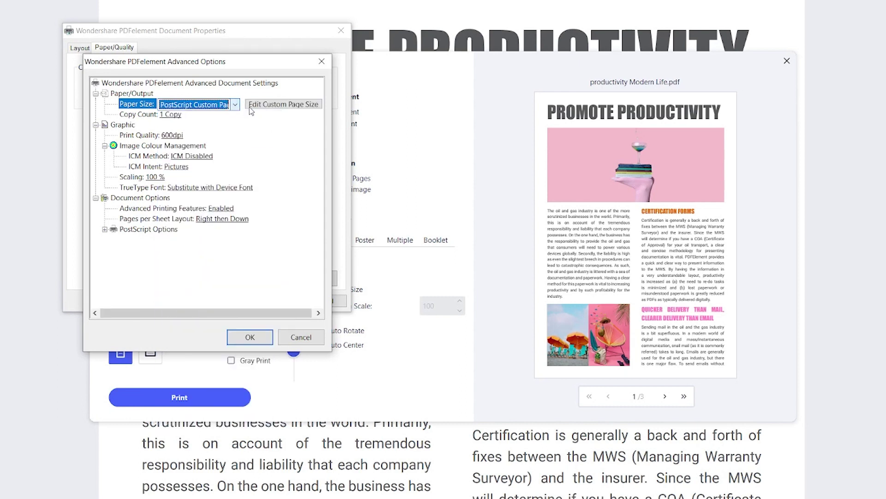
Step: Set the custom PostScript page to 210 x 297 mm and confirm the printer dialogs
{"action": "left_click", "coordinate": [285, 104]}
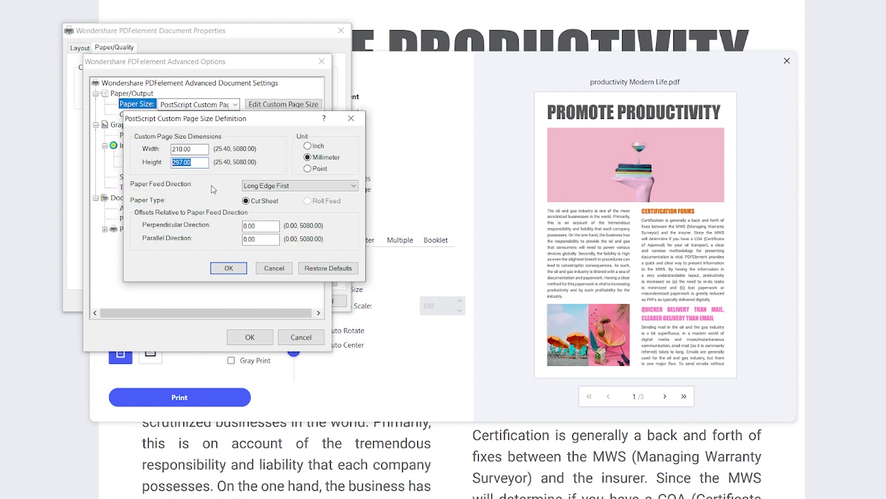
{"action": "left_click", "coordinate": [226, 266]}
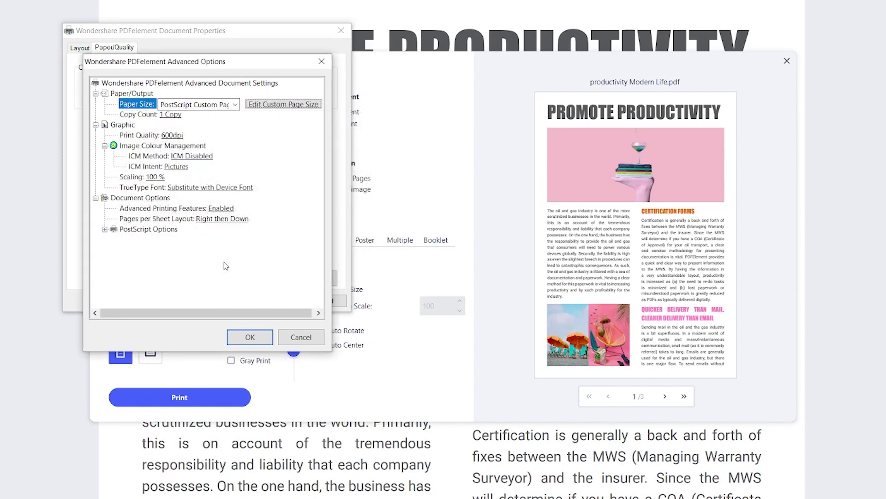
{"action": "left_click", "coordinate": [253, 338]}
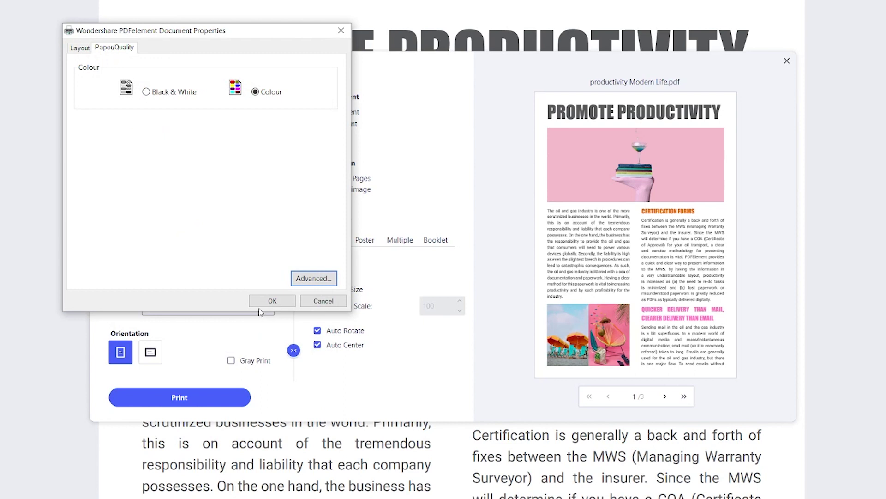
{"action": "left_click", "coordinate": [270, 301]}
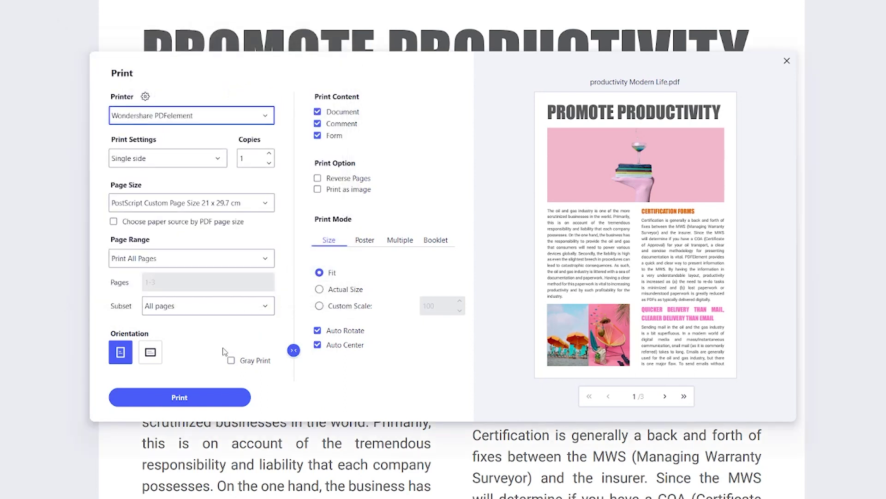
Step: Print with the custom page size, then reopen productivity Modern Life.pdf from Recent files
{"action": "left_click", "coordinate": [231, 398]}
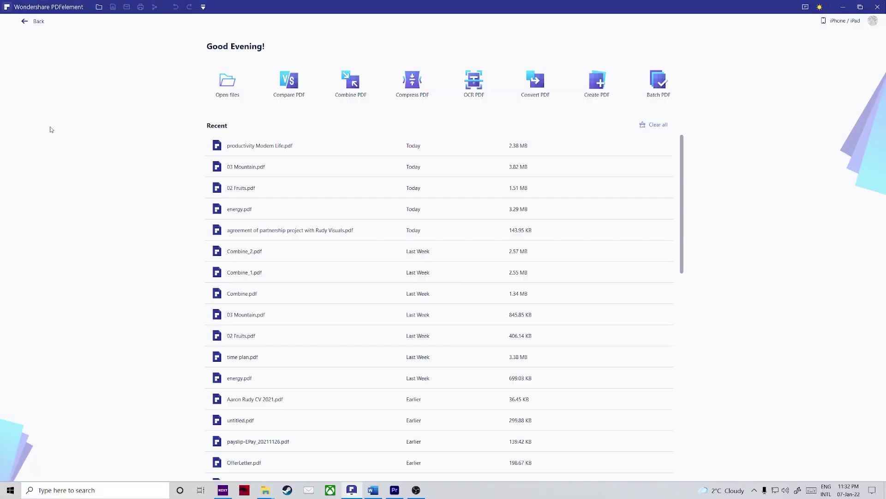
{"action": "left_click", "coordinate": [247, 147]}
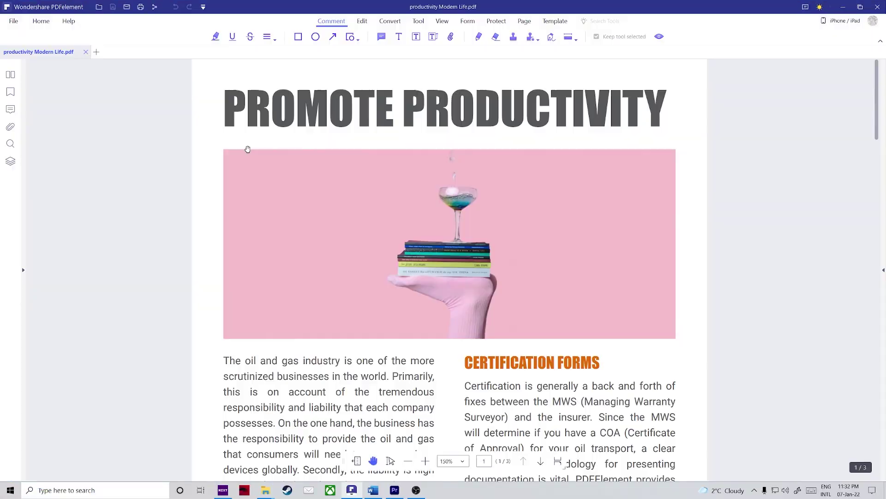
Step: Give page 1 a custom Page Boxes size of 50 cm width by 29.7 cm height
{"action": "left_click", "coordinate": [525, 24]}
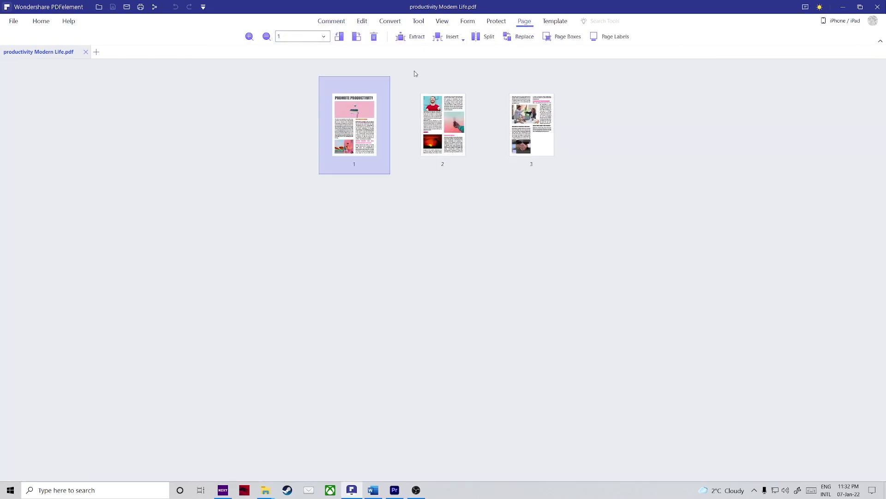
{"action": "left_click", "coordinate": [556, 42]}
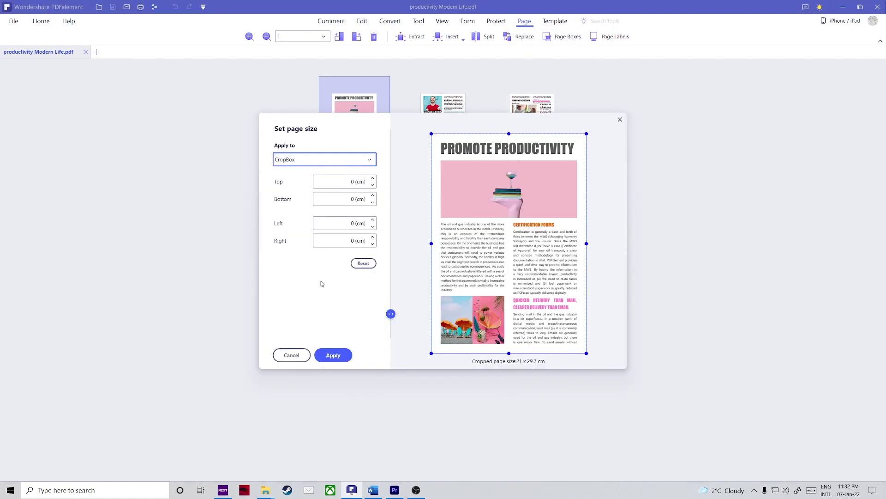
{"action": "left_click", "coordinate": [390, 314]}
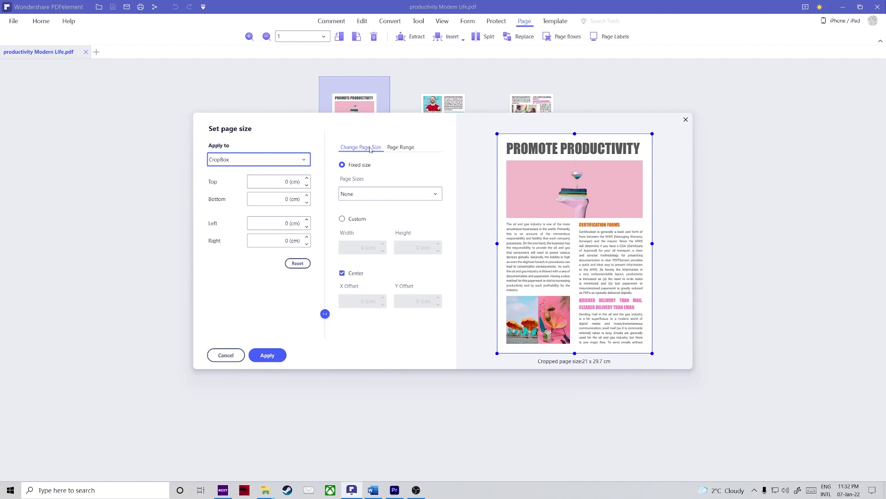
{"action": "left_click", "coordinate": [342, 220]}
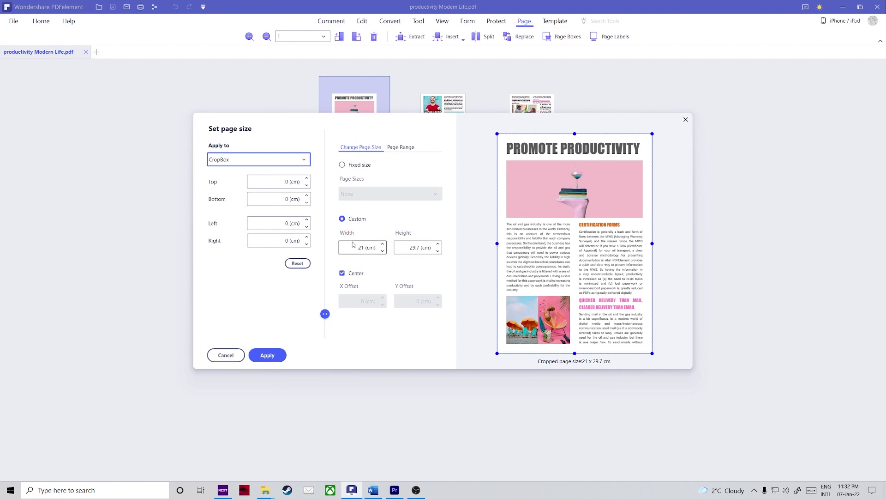
{"action": "left_click", "coordinate": [371, 249]}
{"action": "type", "text": "50"}
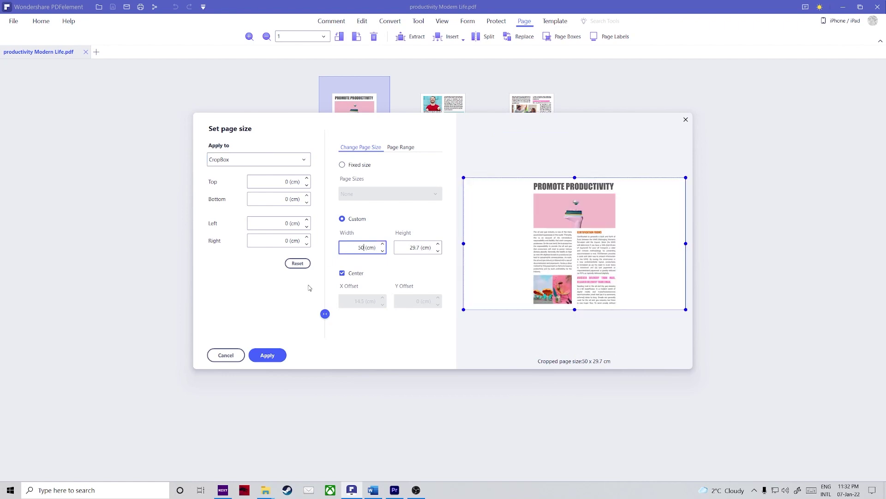
{"action": "left_click", "coordinate": [268, 356]}
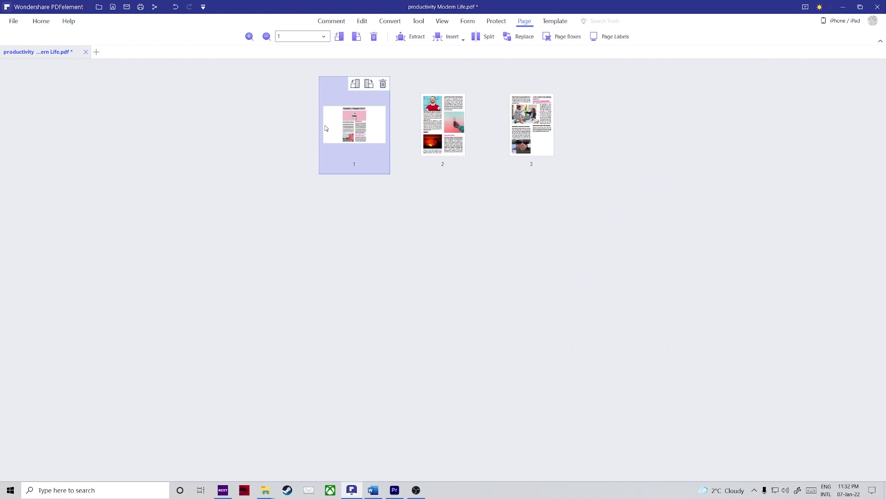
{"action": "left_click", "coordinate": [13, 21]}
Step: Save the 50 x 29.7 cm resized copy as a new file, then return to the Page tools
{"action": "left_click", "coordinate": [38, 100]}
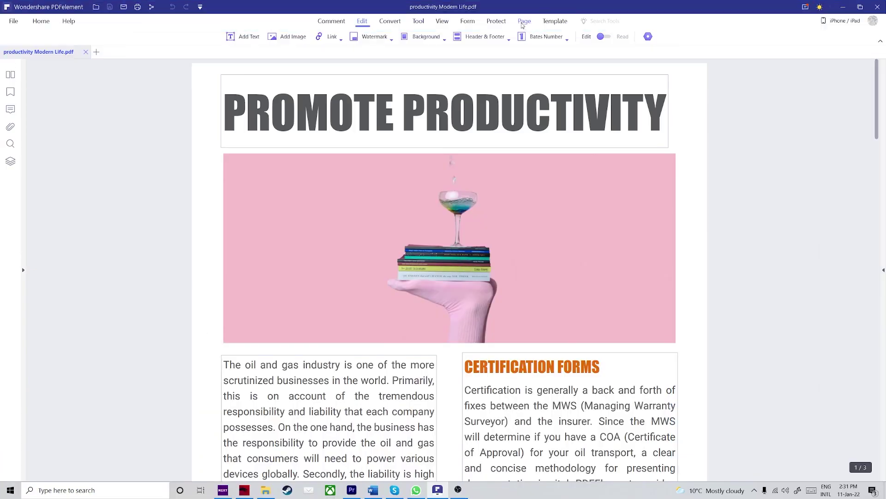
{"action": "left_click", "coordinate": [524, 21]}
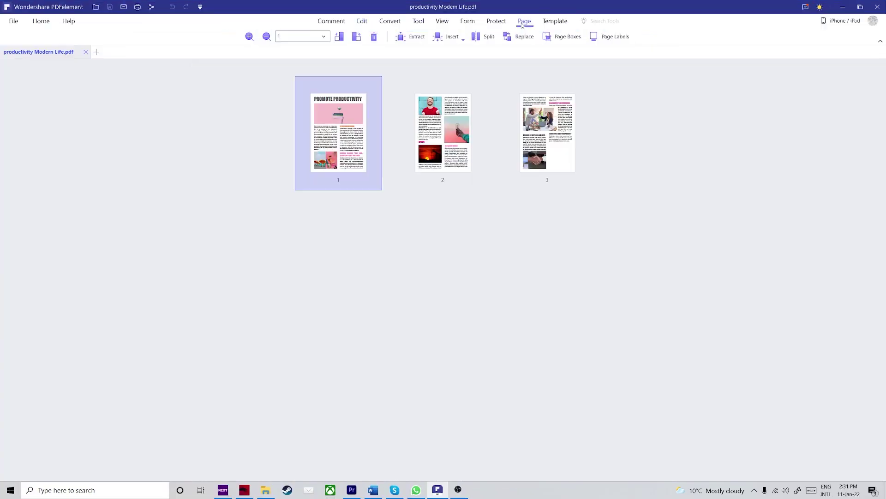
Step: Drag the CropBox edges inward to trim page 1 to 19.78 x 27.83 cm and apply
{"action": "left_click", "coordinate": [557, 40]}
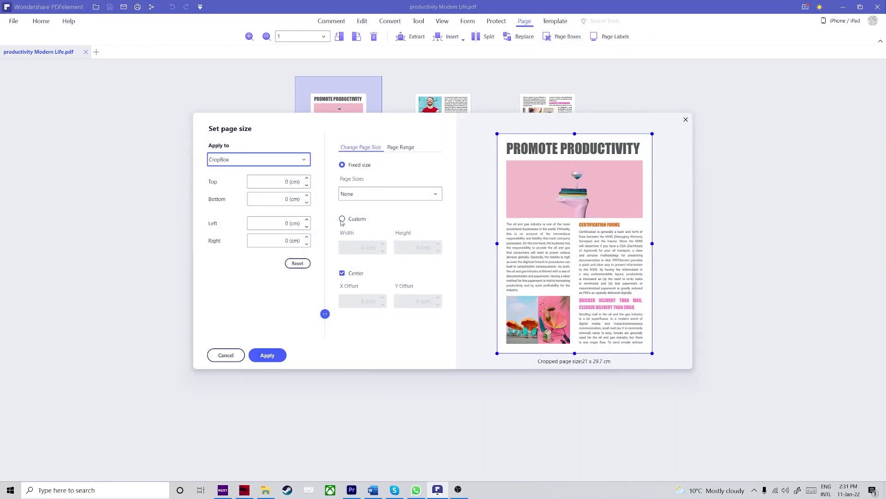
{"action": "left_click_drag", "start_coordinate": [498, 134], "coordinate": [523, 159]}
{"action": "left_click_drag", "start_coordinate": [568, 226], "coordinate": [558, 212]}
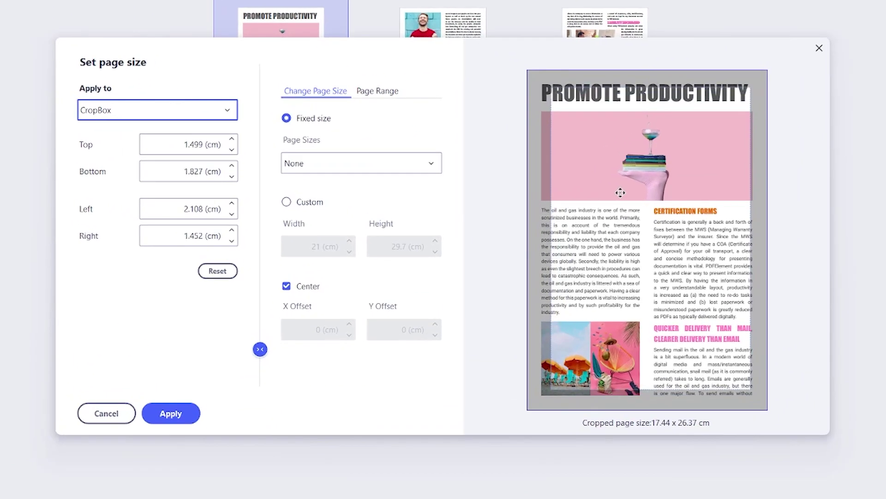
{"action": "left_click_drag", "start_coordinate": [550, 88], "coordinate": [605, 154]}
{"action": "left_click_drag", "start_coordinate": [640, 225], "coordinate": [562, 145]}
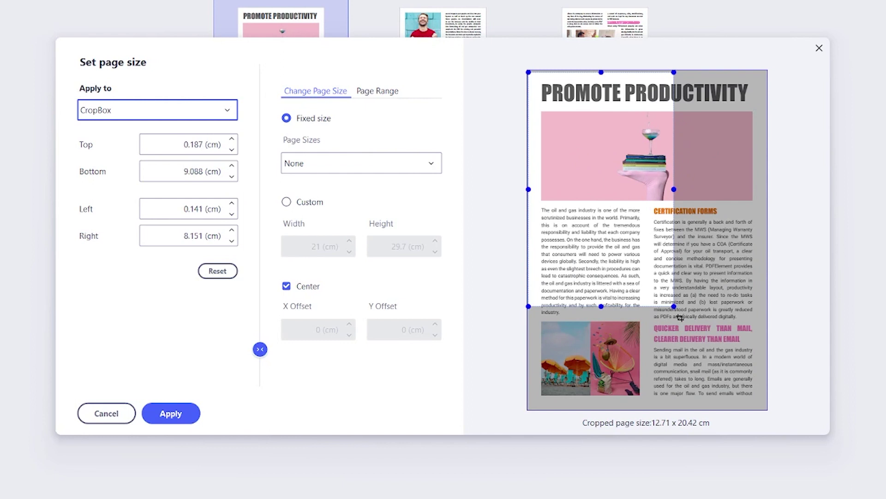
{"action": "left_click_drag", "start_coordinate": [674, 307], "coordinate": [738, 365]}
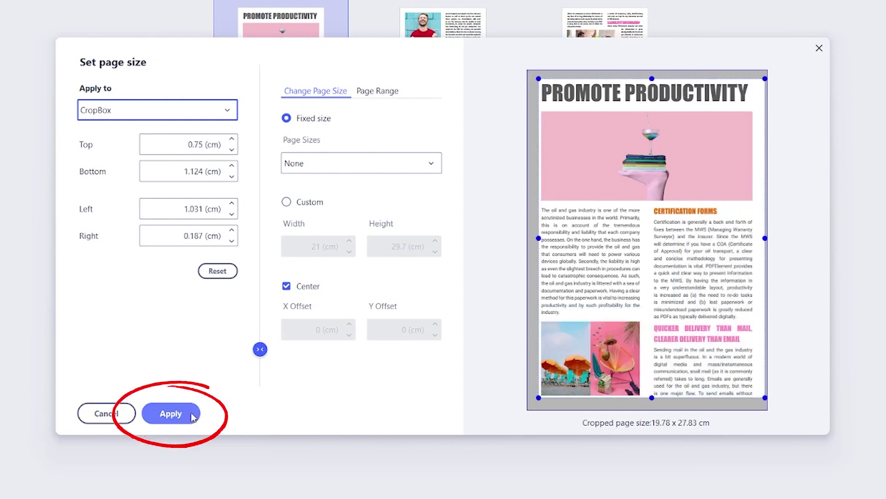
{"action": "left_click", "coordinate": [193, 416]}
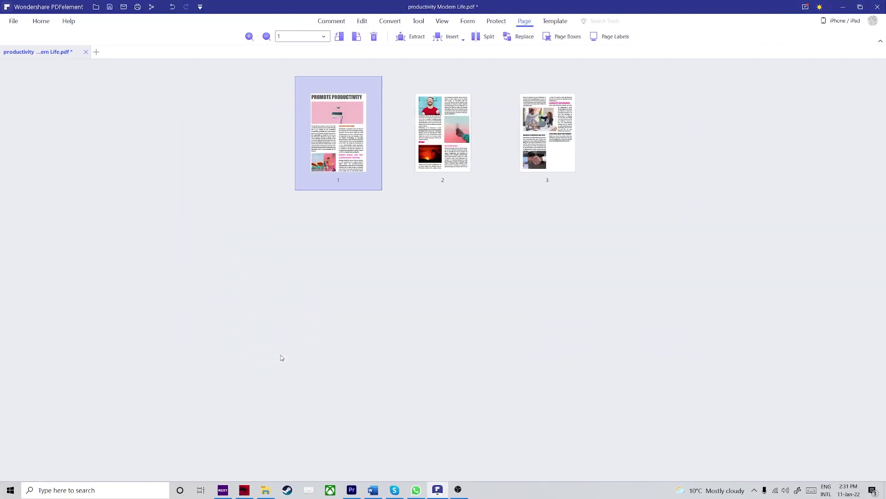
Step: Open the print preview of the cropped document from the File menu
{"action": "left_click", "coordinate": [20, 25]}
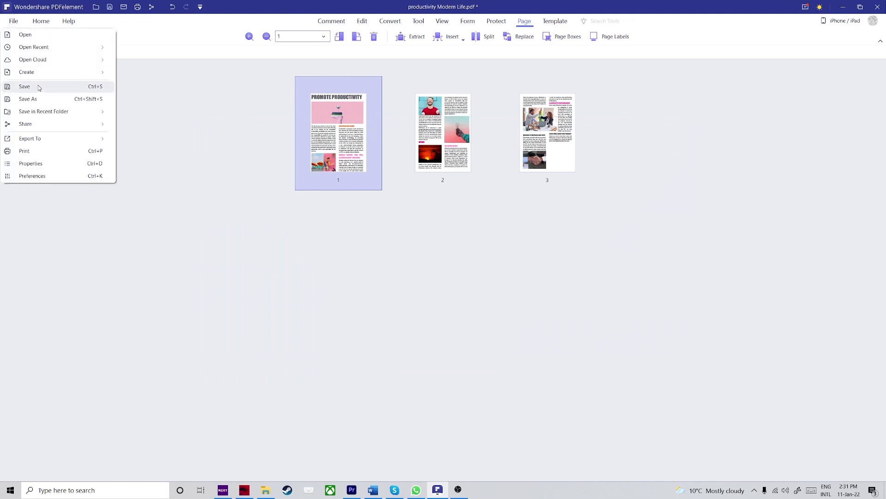
{"action": "left_click", "coordinate": [46, 150]}
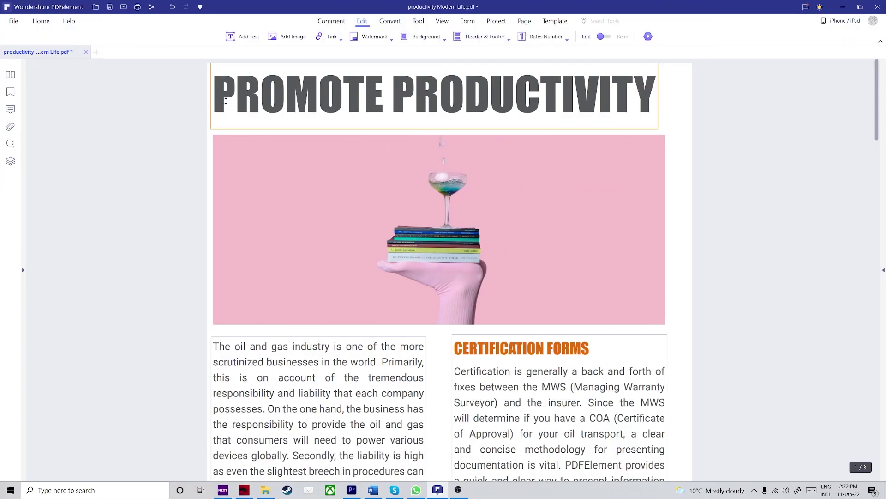
Step: Enter a custom 50 x 30 cm page size in Page Boxes and pick the page range
{"action": "left_click", "coordinate": [524, 22]}
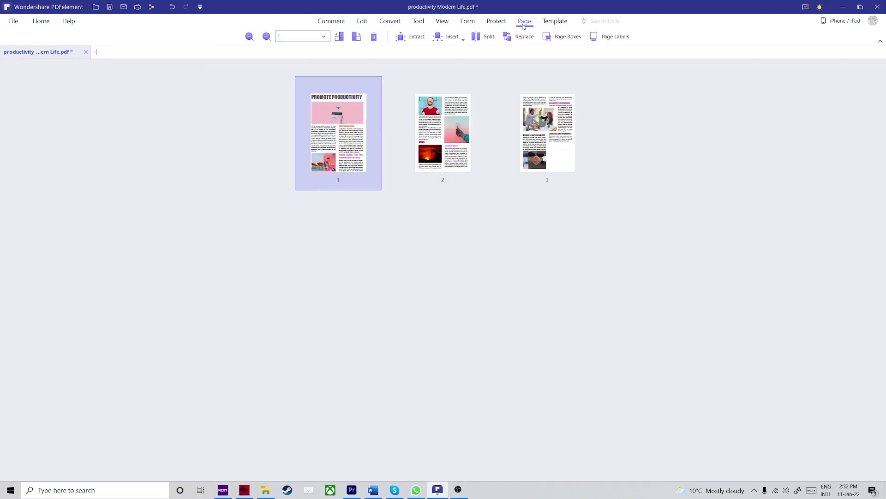
{"action": "left_click", "coordinate": [556, 42]}
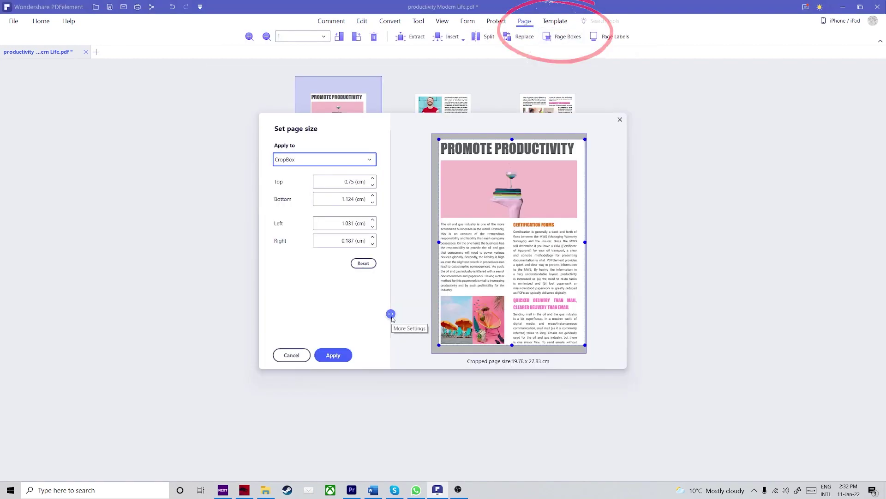
{"action": "left_click", "coordinate": [392, 314]}
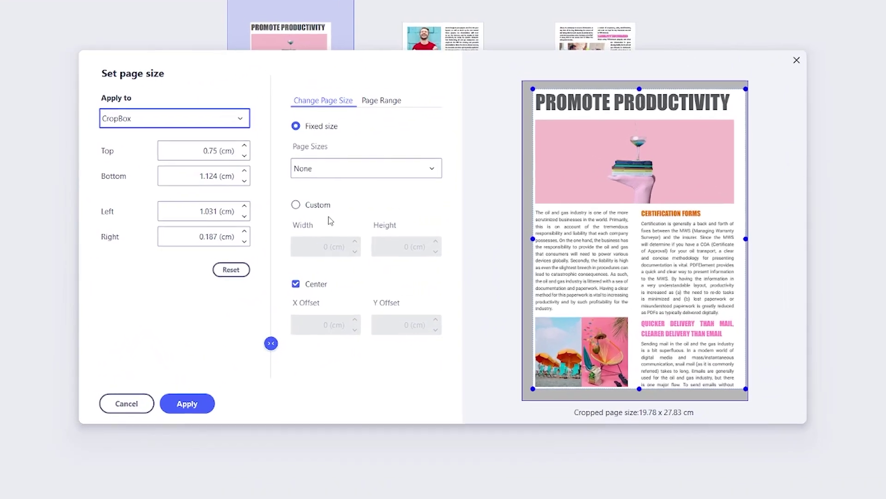
{"action": "left_click", "coordinate": [313, 209]}
{"action": "left_click", "coordinate": [338, 246]}
{"action": "left_click", "coordinate": [402, 249]}
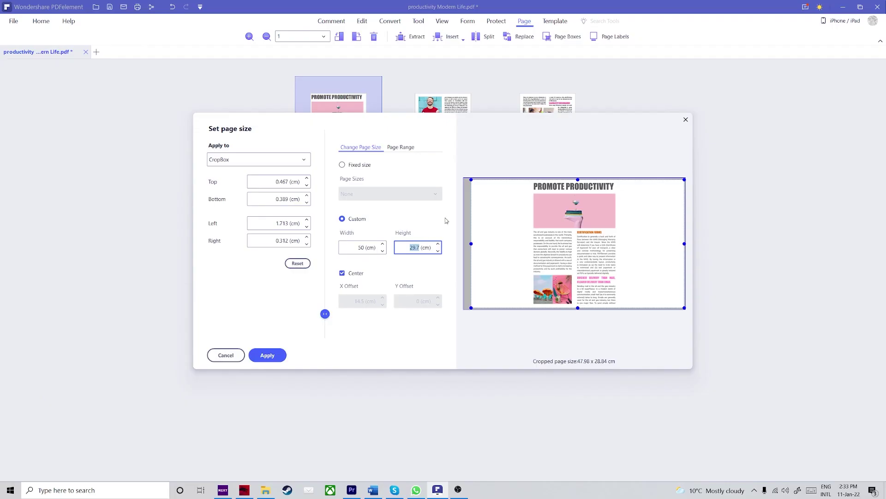
{"action": "type", "text": "30"}
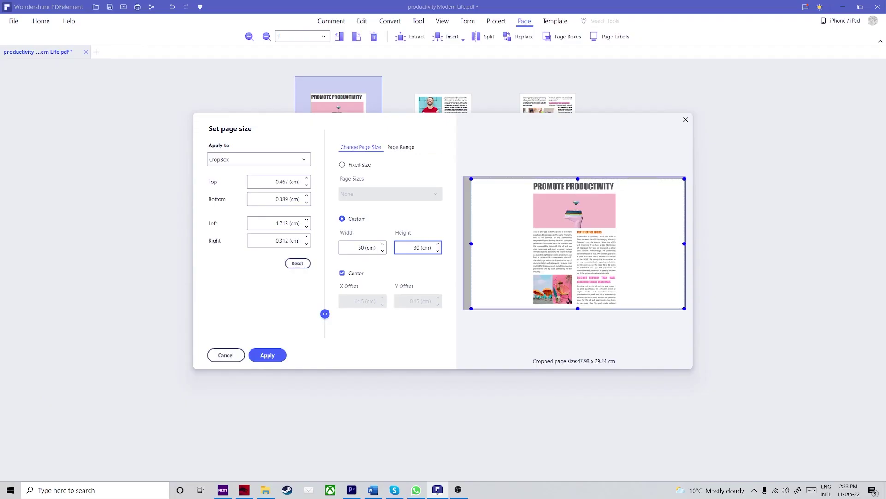
{"action": "left_click", "coordinate": [410, 148]}
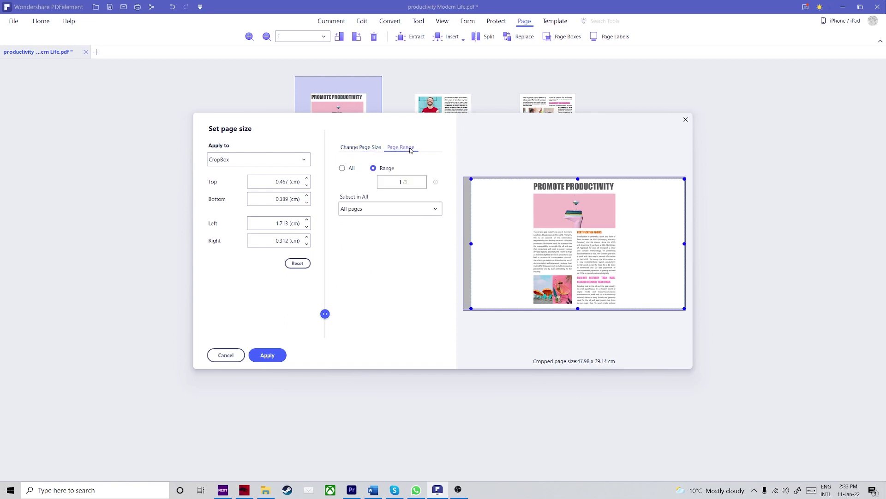